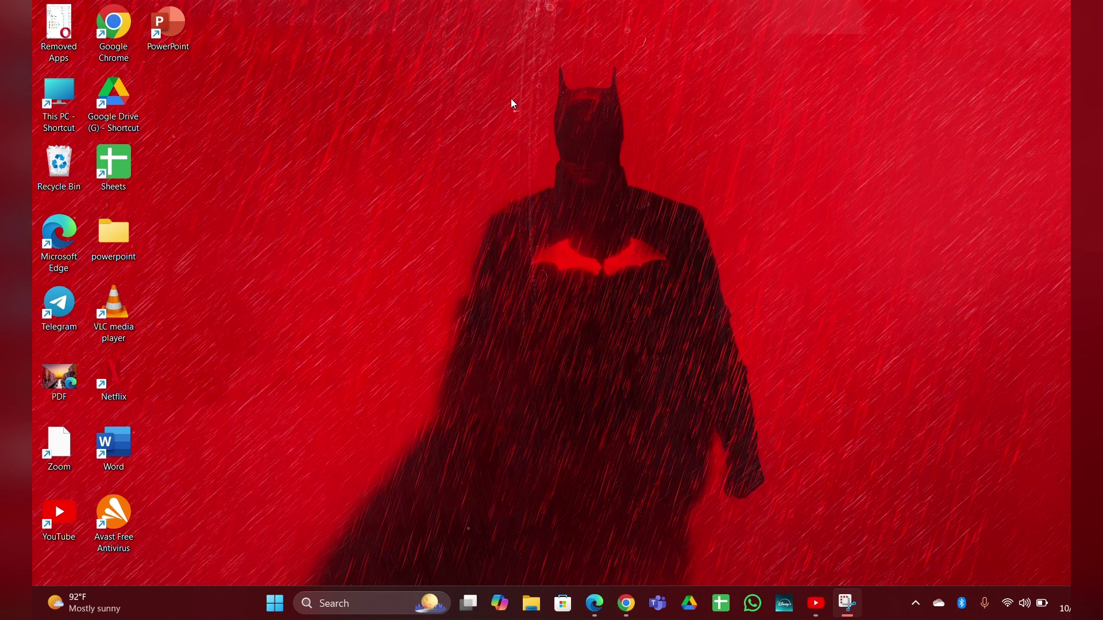
# - Open Control Panel's sound playback devices and bring up the Headphone device's options
pyautogui.click(276, 602)
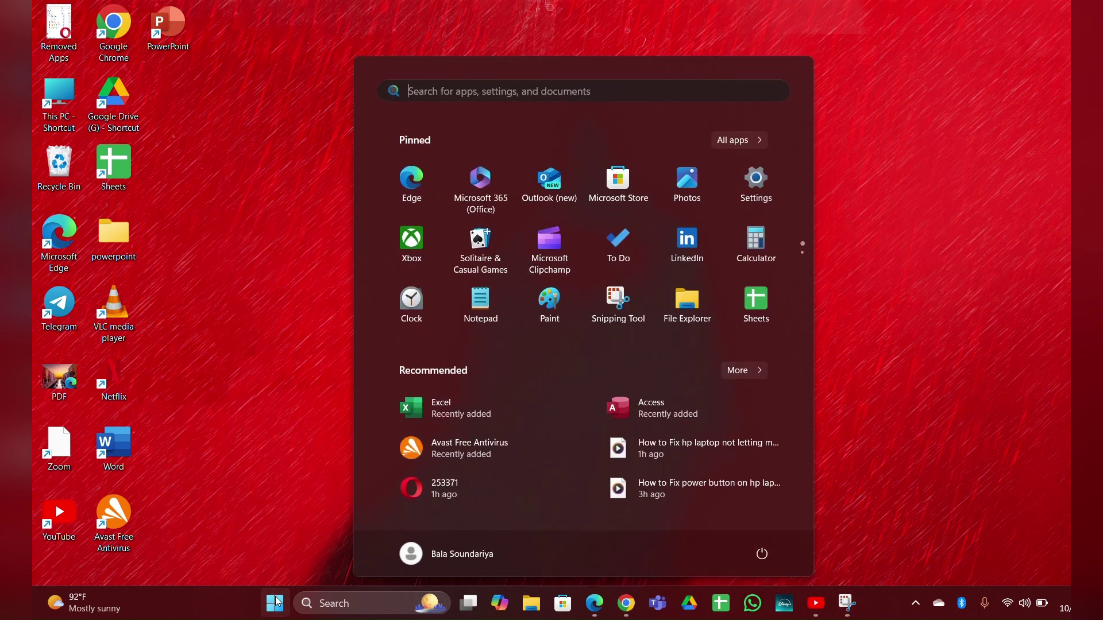
pyautogui.click(485, 90)
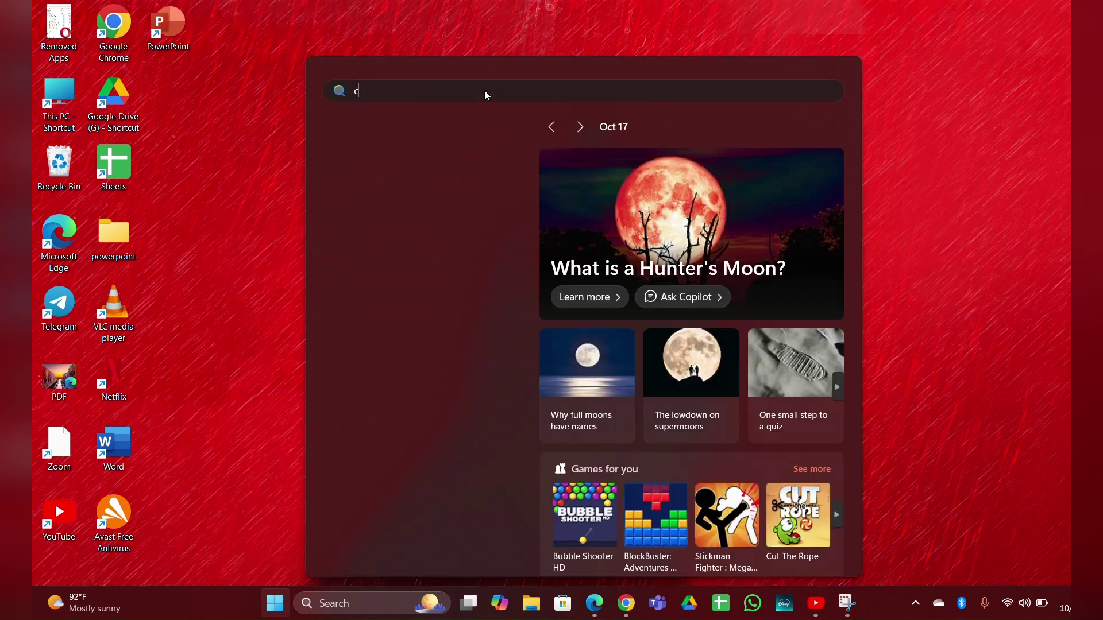
pyautogui.write('c')
pyautogui.click(471, 195)
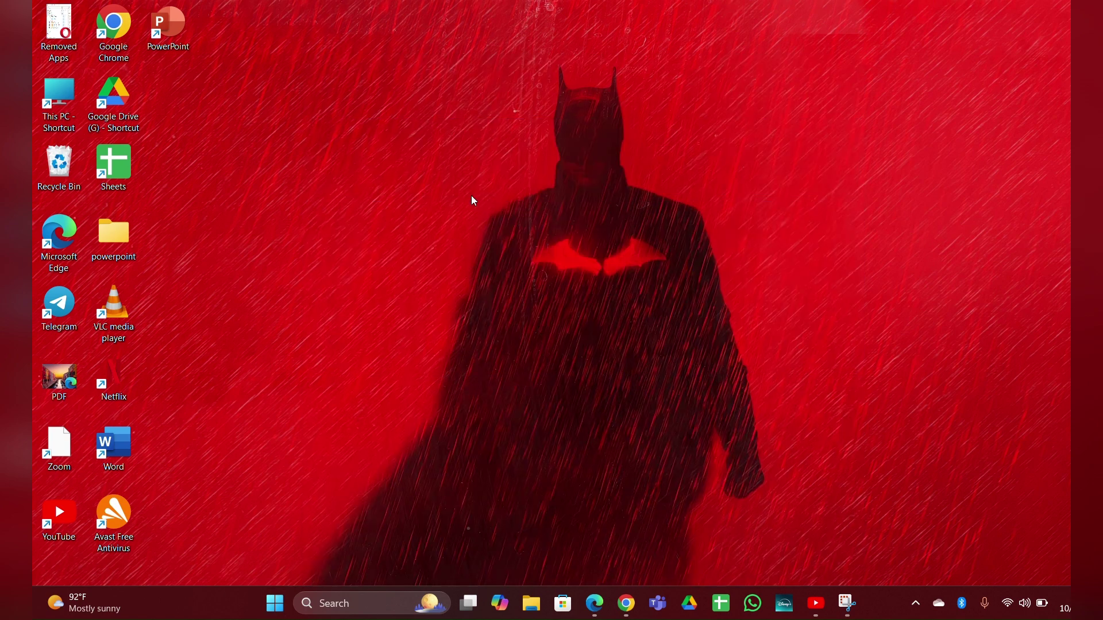
pyautogui.doubleClick(448, 152)
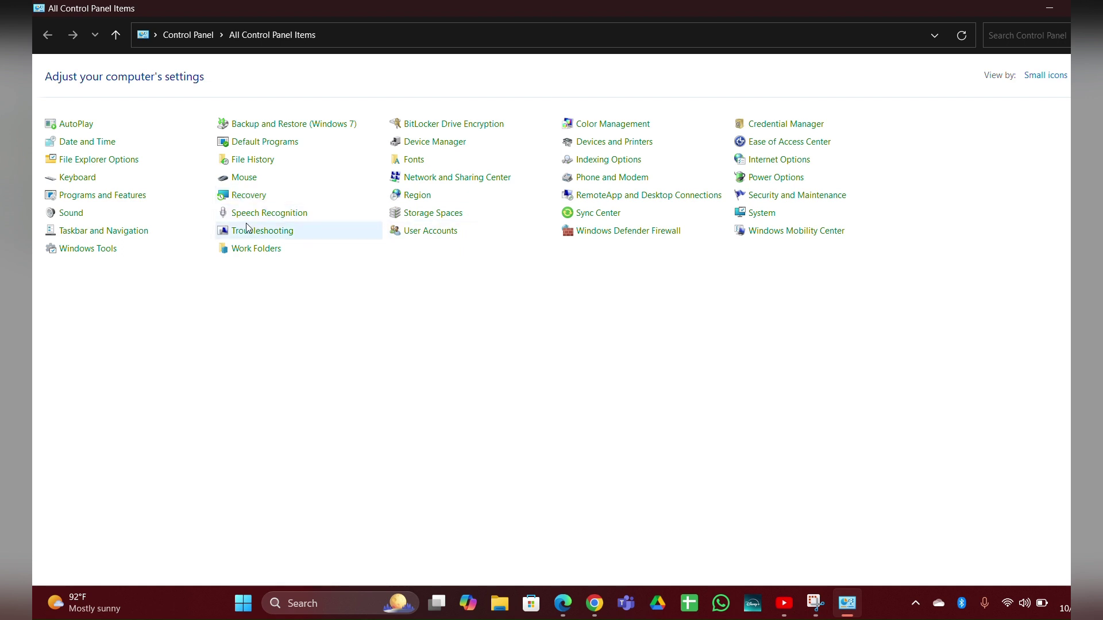
pyautogui.click(107, 221)
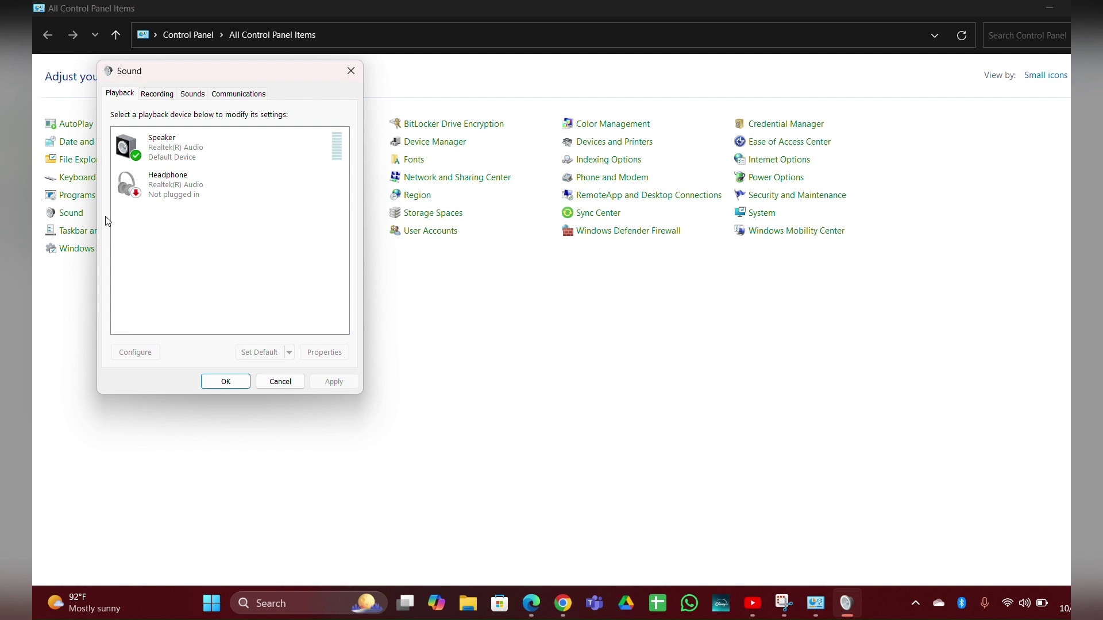
pyautogui.moveTo(287, 70); pyautogui.dragTo(594, 69)
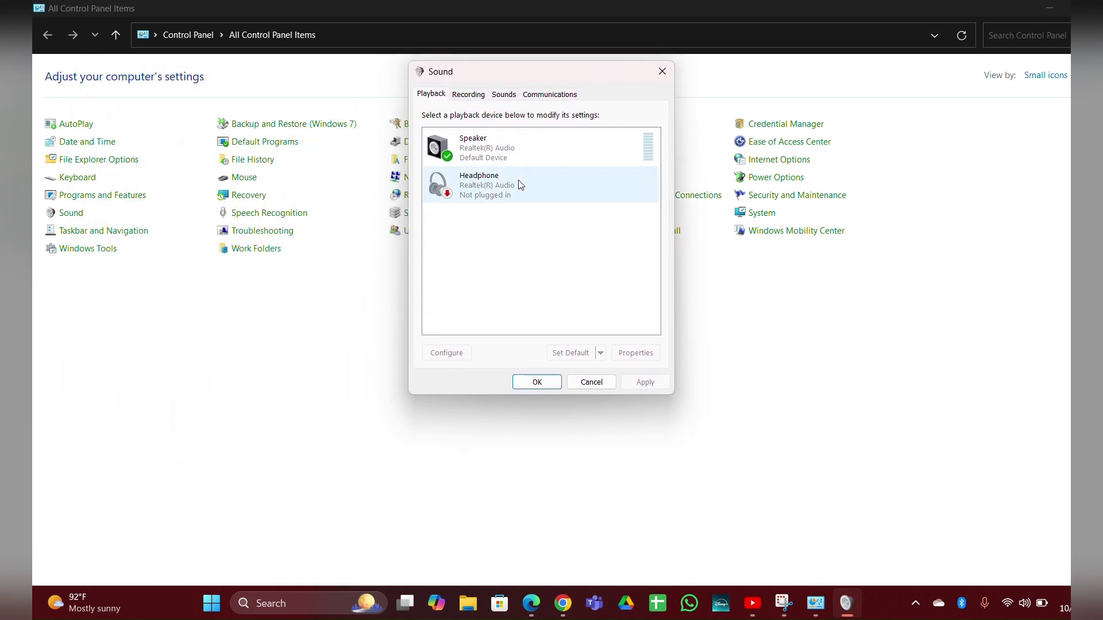
pyautogui.click(518, 182)
pyautogui.rightClick(517, 184)
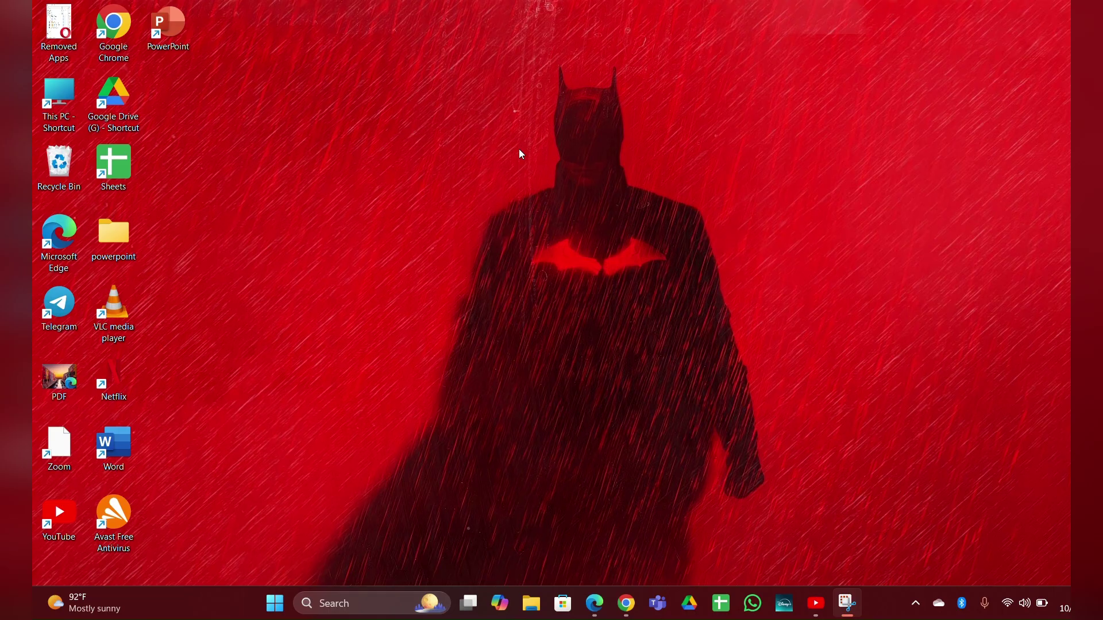
# - Open Device Manager and expand Sound, video and game controllers
pyautogui.click(275, 603)
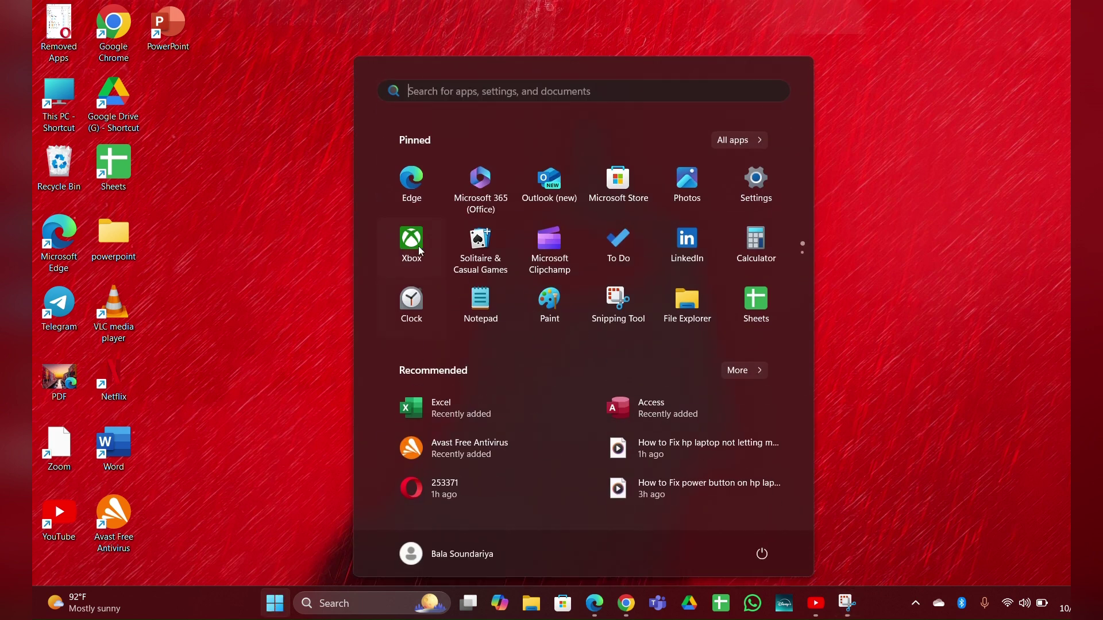
pyautogui.rightClick(269, 606)
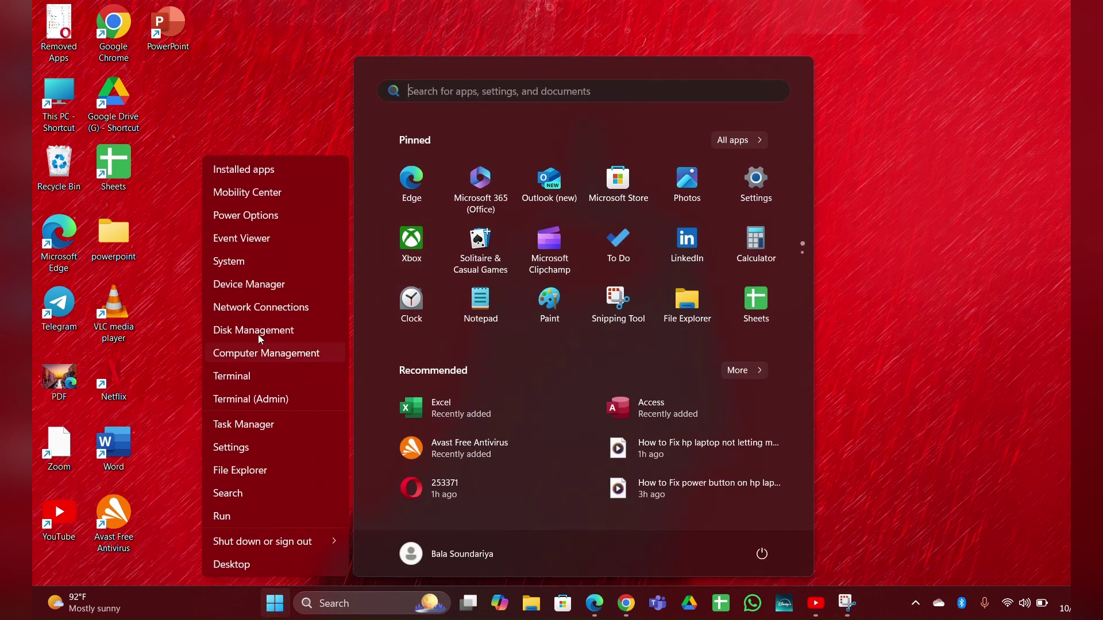
pyautogui.click(267, 282)
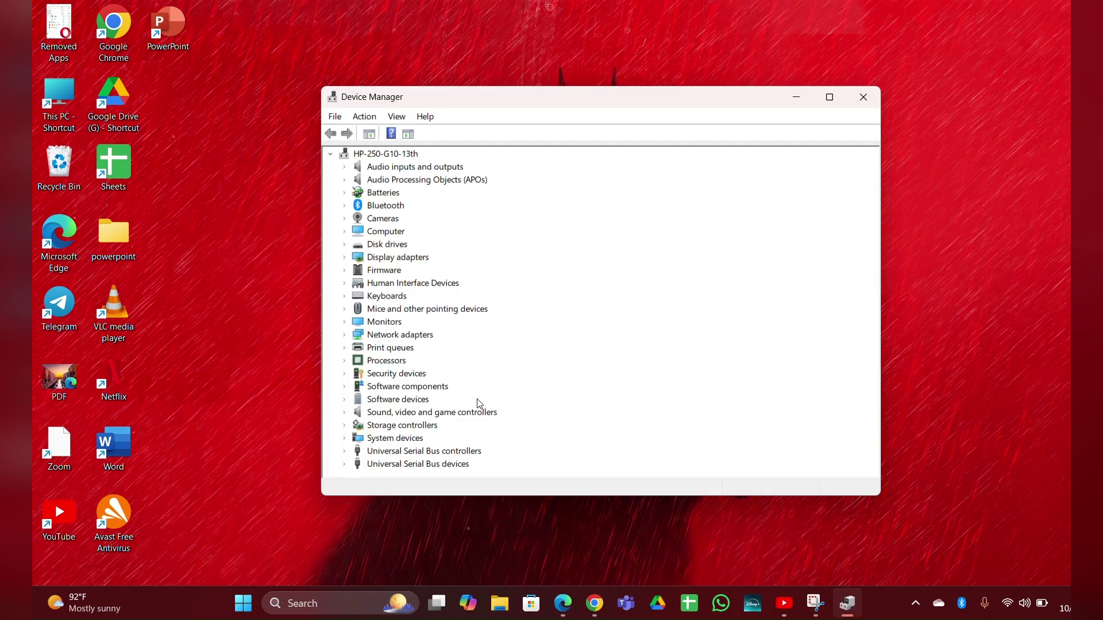
pyautogui.doubleClick(449, 412)
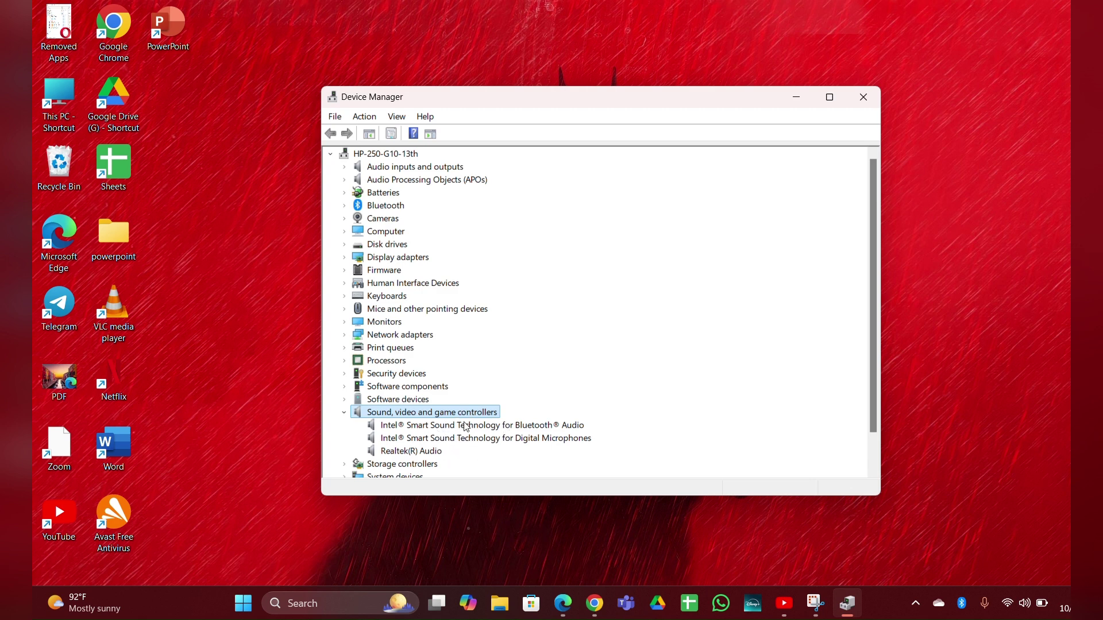
# - Auto-search for an Intel Smart Sound Bluetooth Audio driver update, then close the wizard
pyautogui.click(466, 426)
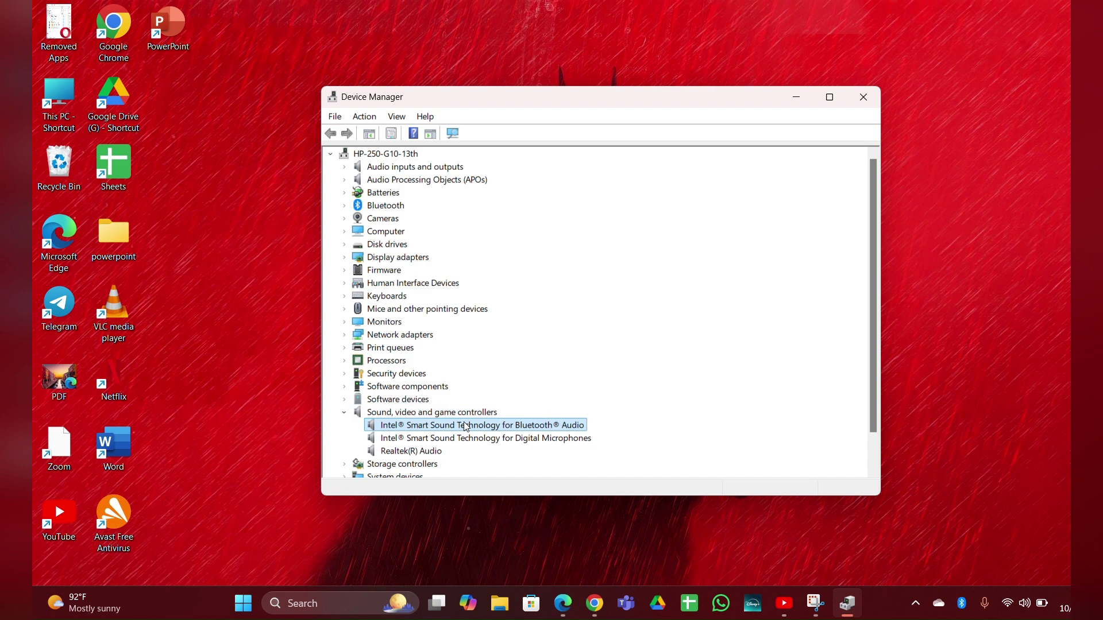
pyautogui.rightClick(465, 427)
pyautogui.click(484, 430)
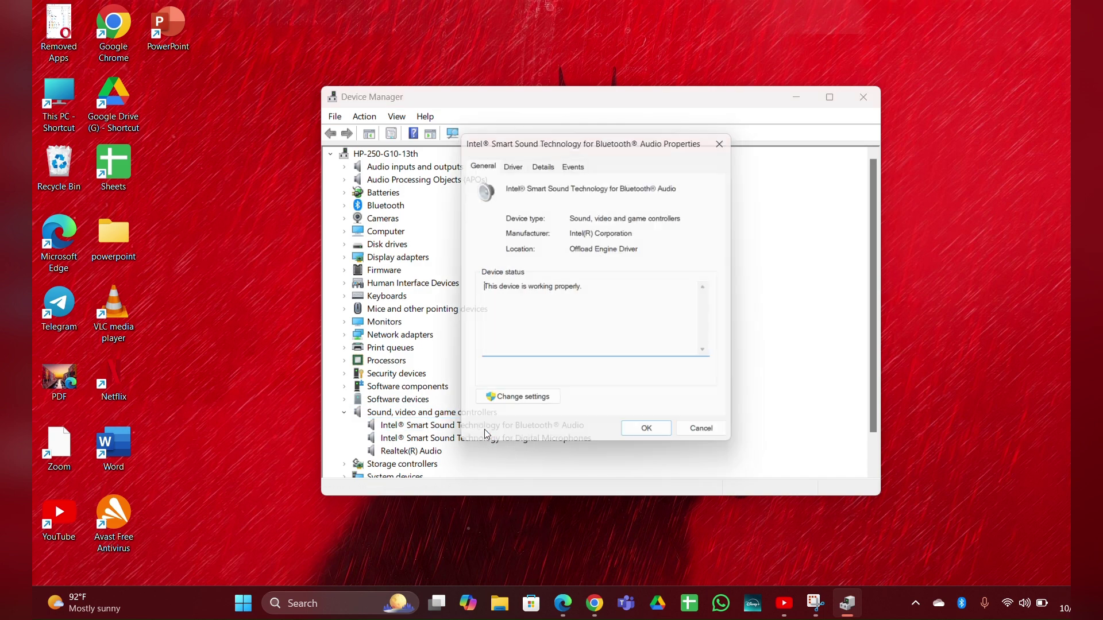
pyautogui.click(529, 406)
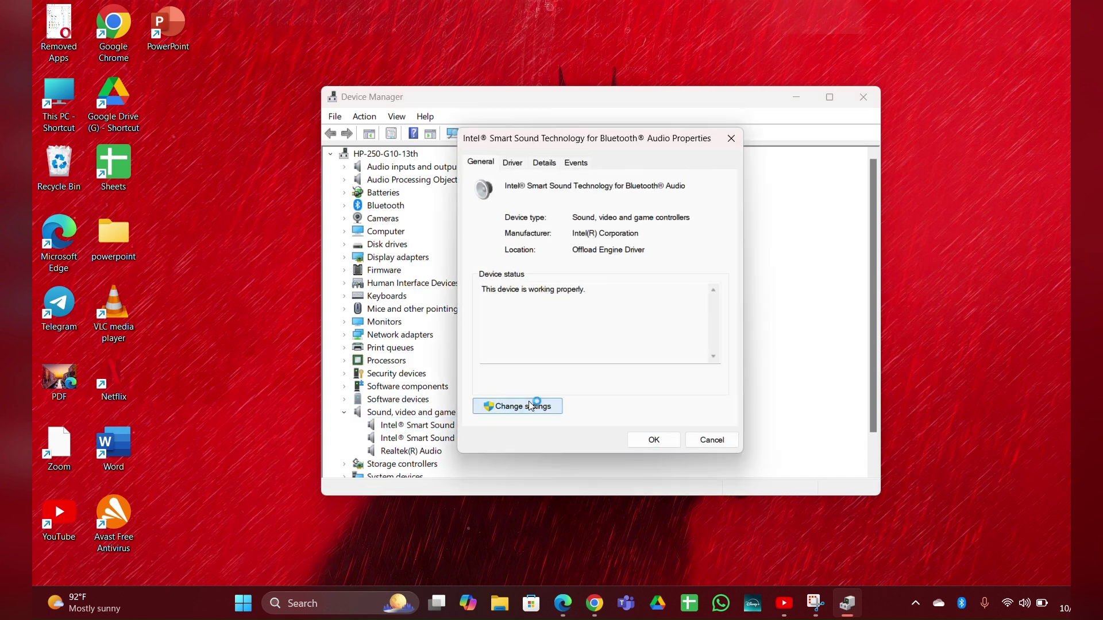
pyautogui.click(165, 108)
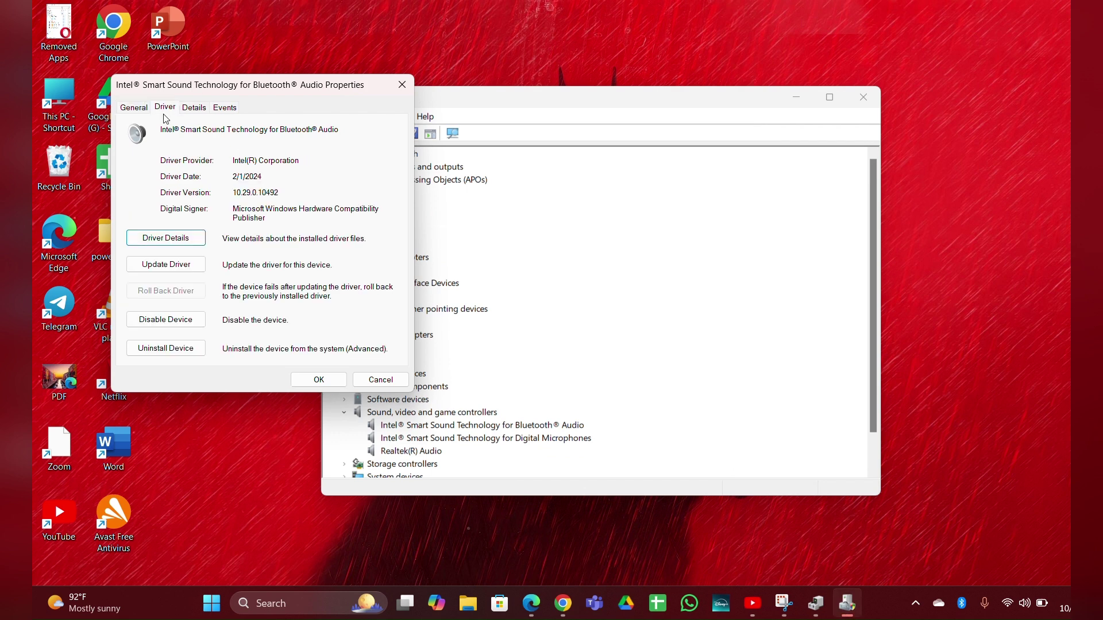
pyautogui.click(177, 264)
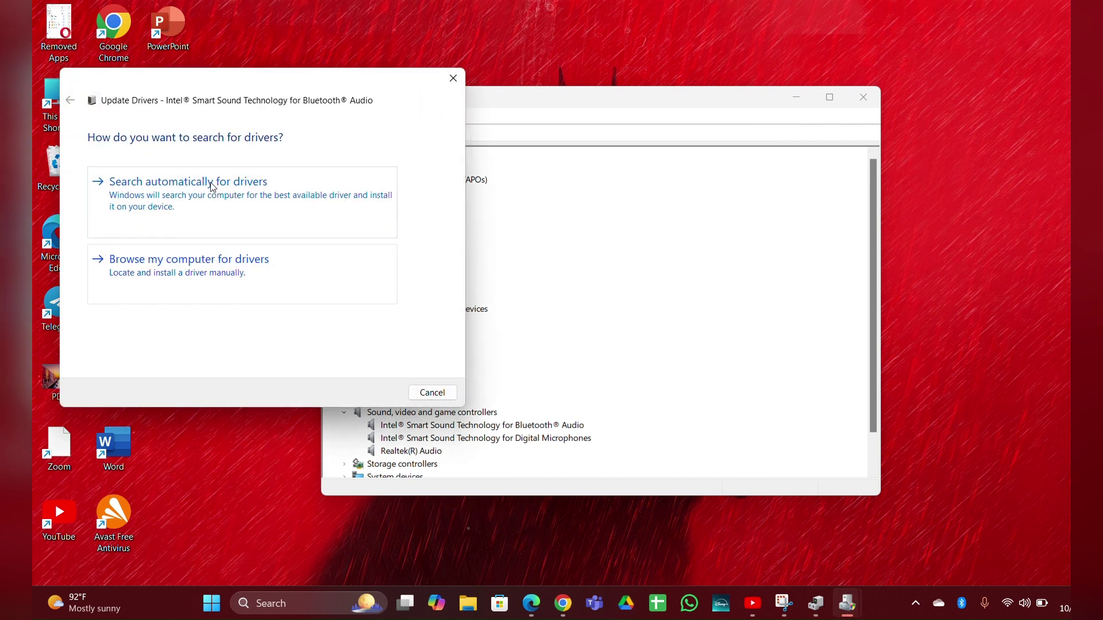
pyautogui.click(215, 200)
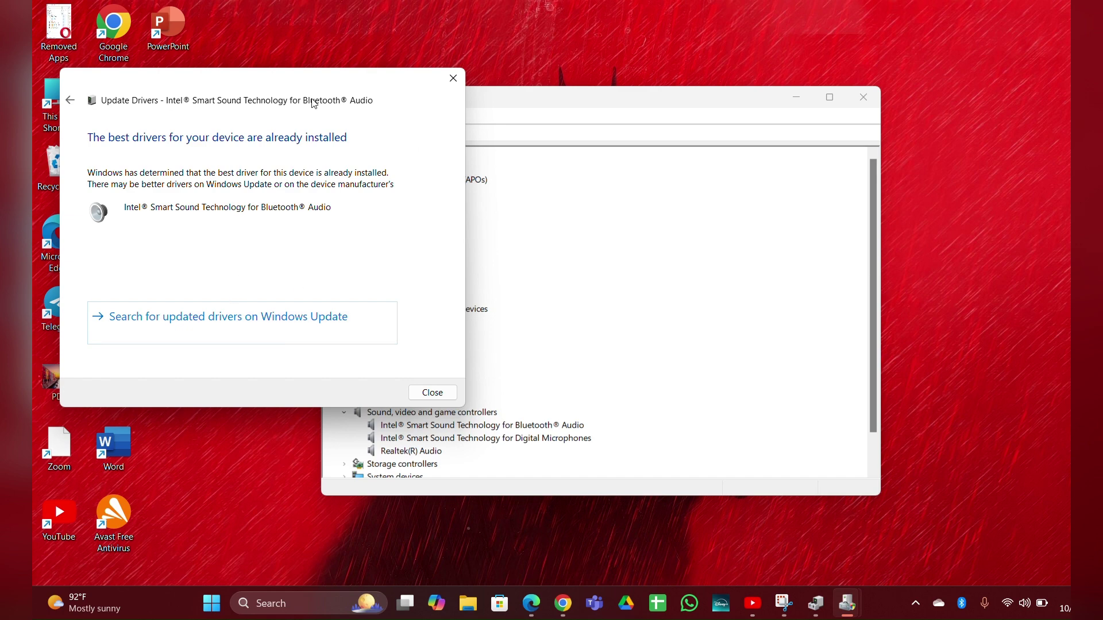
pyautogui.click(453, 80)
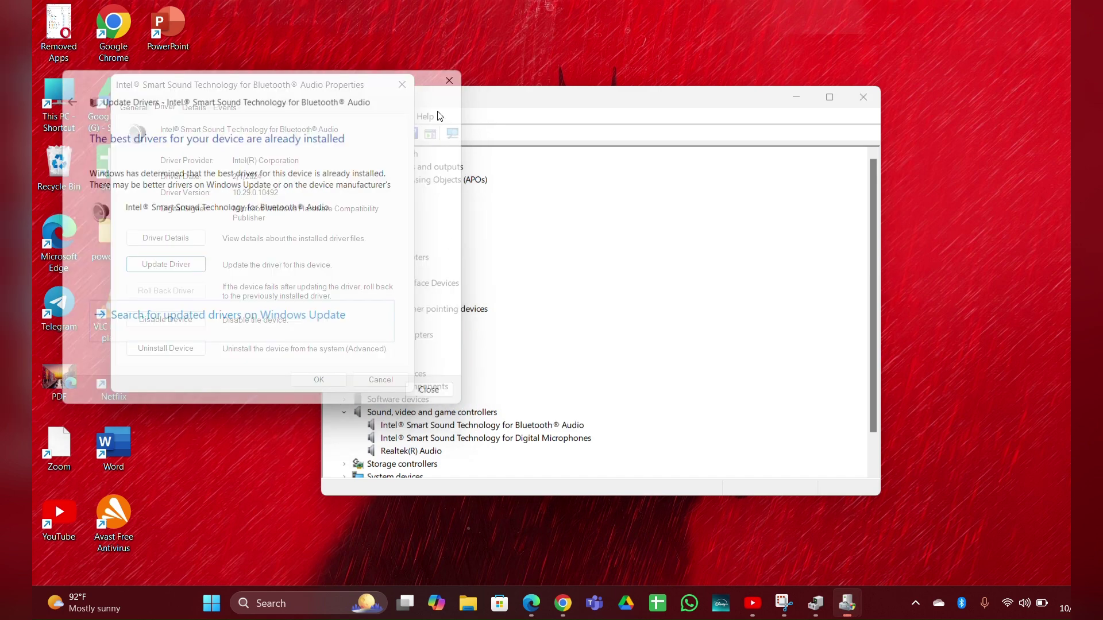
# - Auto-search for an Intel Smart Sound Digital Microphones driver update, then close the wizard and Device Manager
pyautogui.click(409, 85)
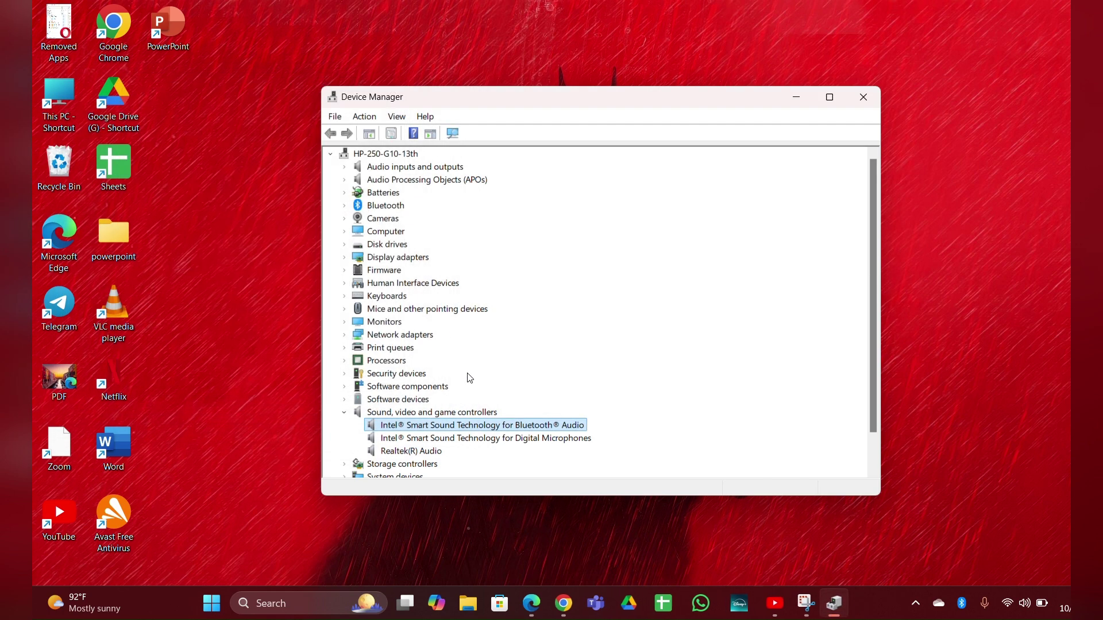
pyautogui.click(472, 438)
pyautogui.rightClick(472, 440)
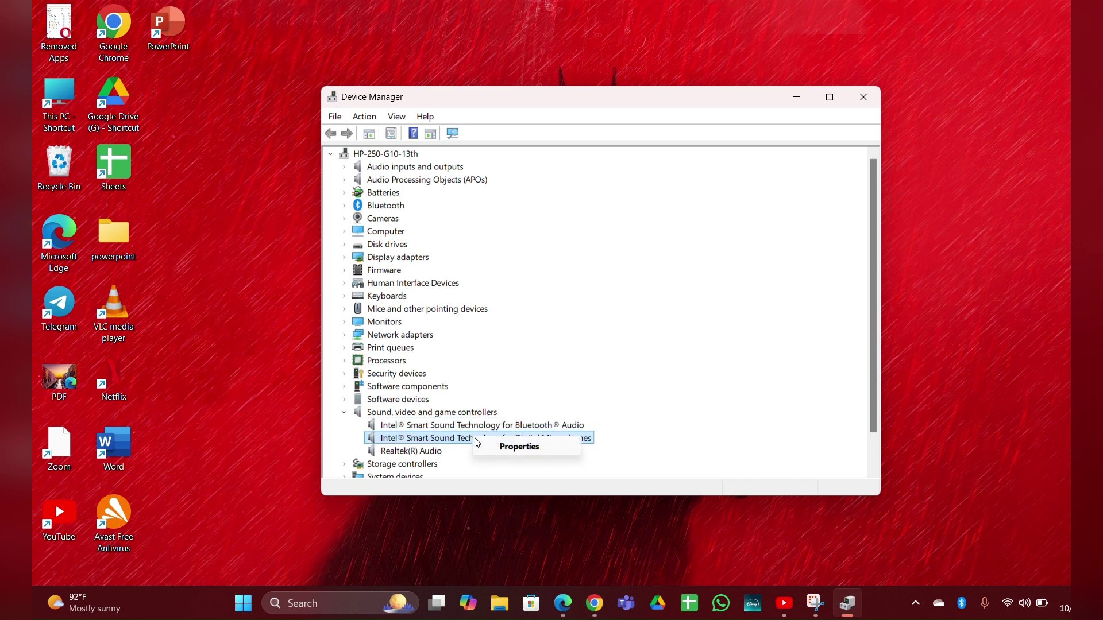
pyautogui.click(499, 448)
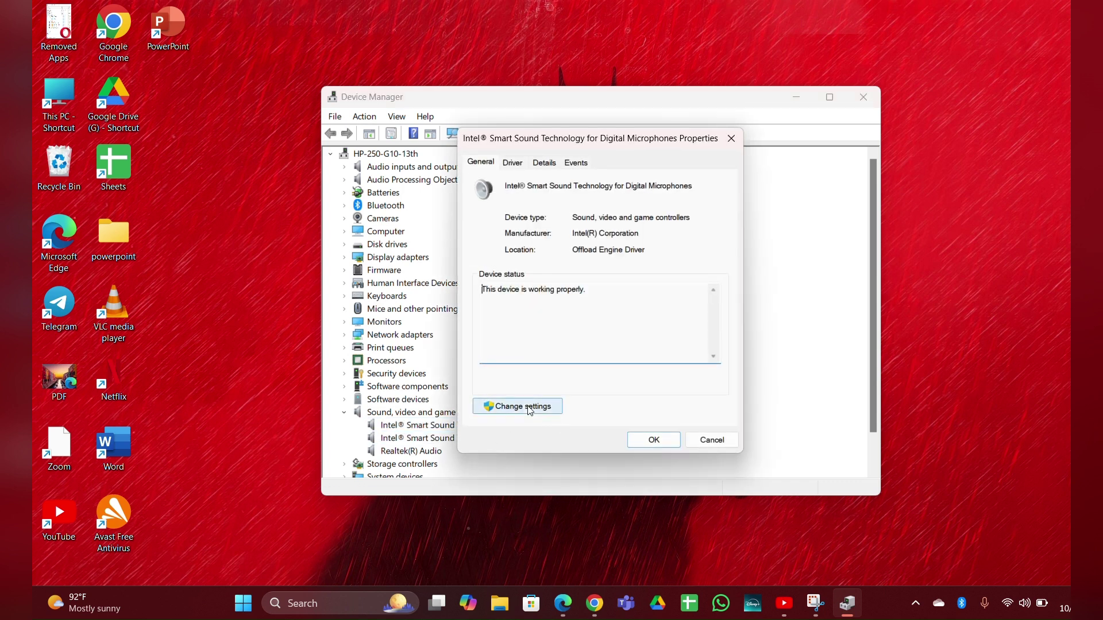
pyautogui.click(529, 407)
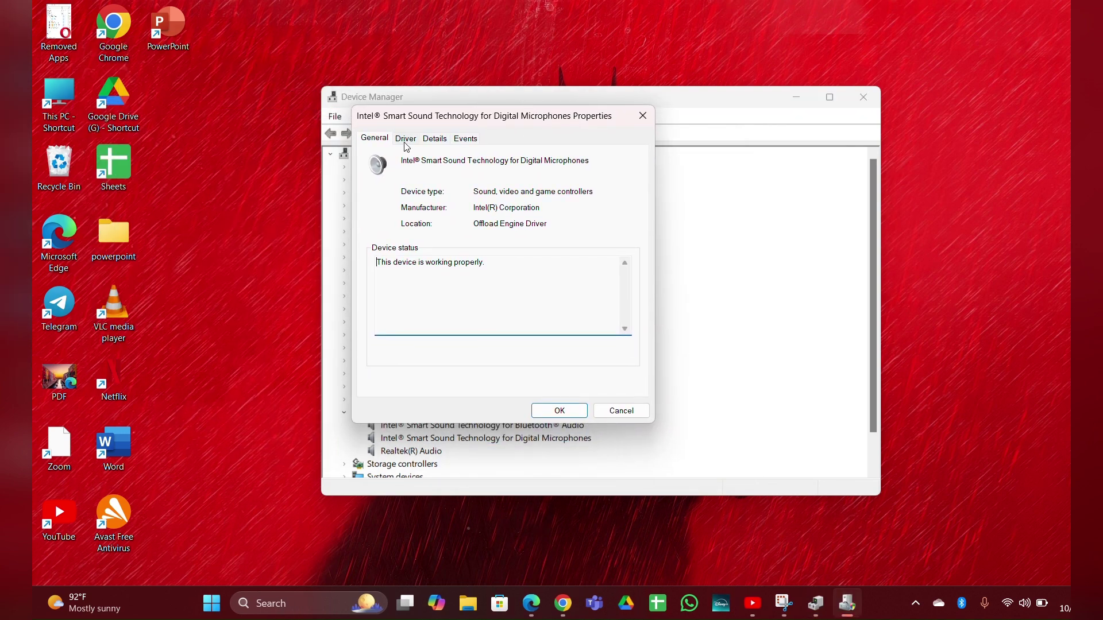
pyautogui.click(404, 138)
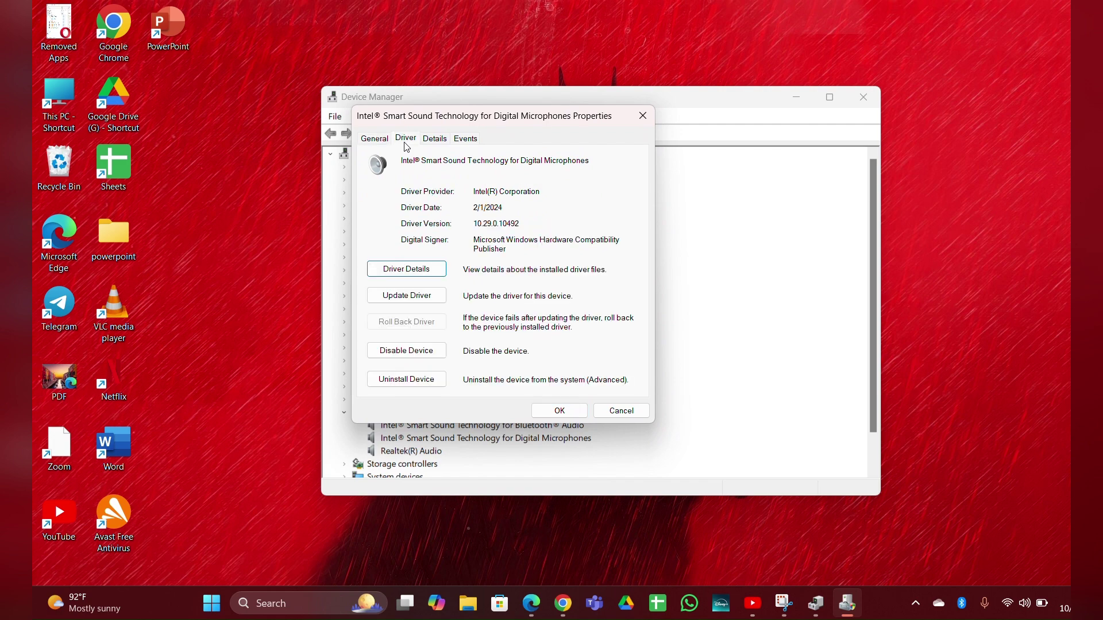
pyautogui.click(414, 296)
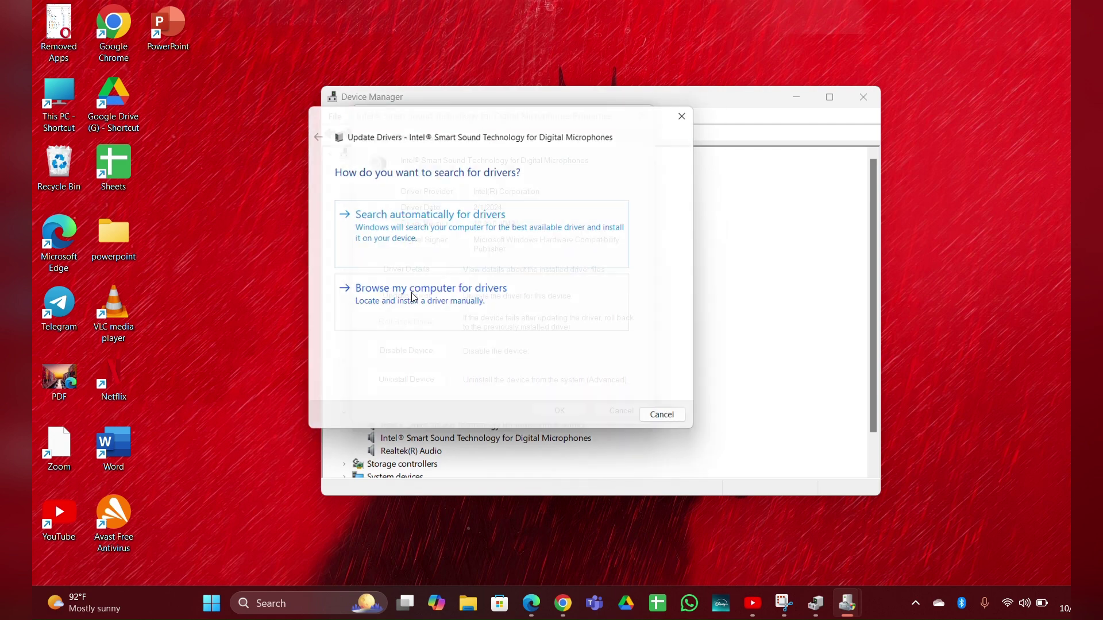
pyautogui.click(480, 242)
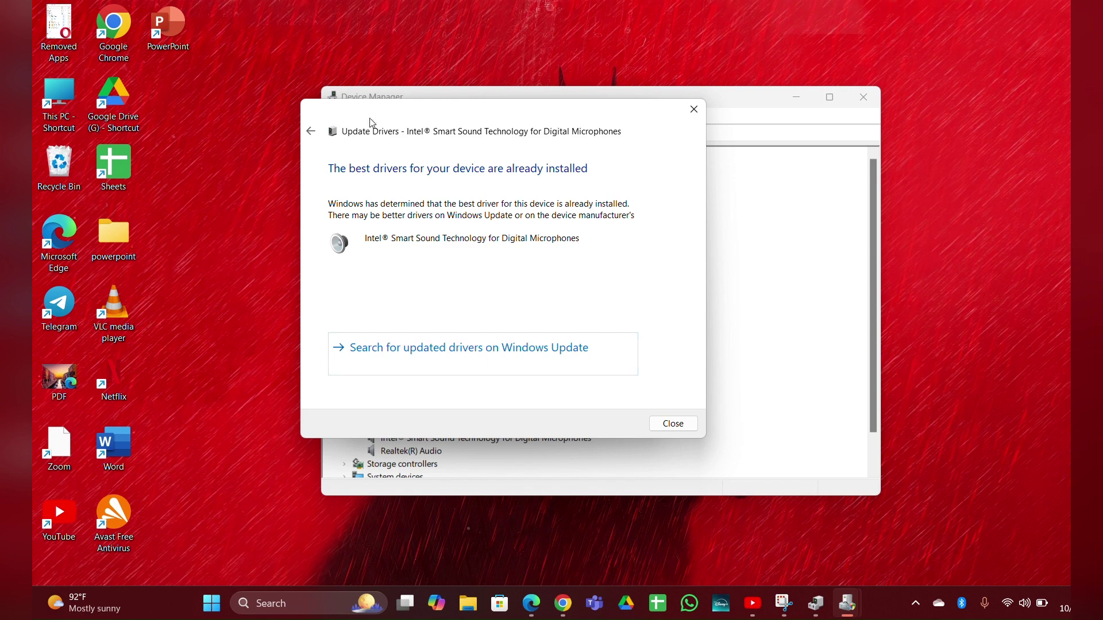
pyautogui.click(694, 110)
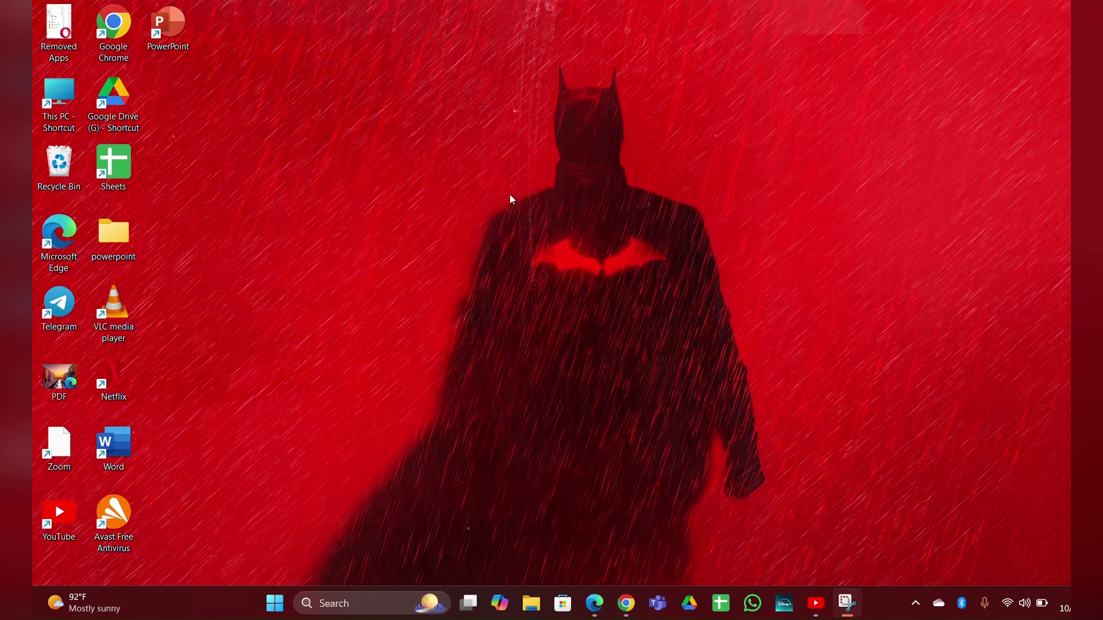
# - Navigate Settings to System > Troubleshoot > Other troubleshooters
pyautogui.click(274, 603)
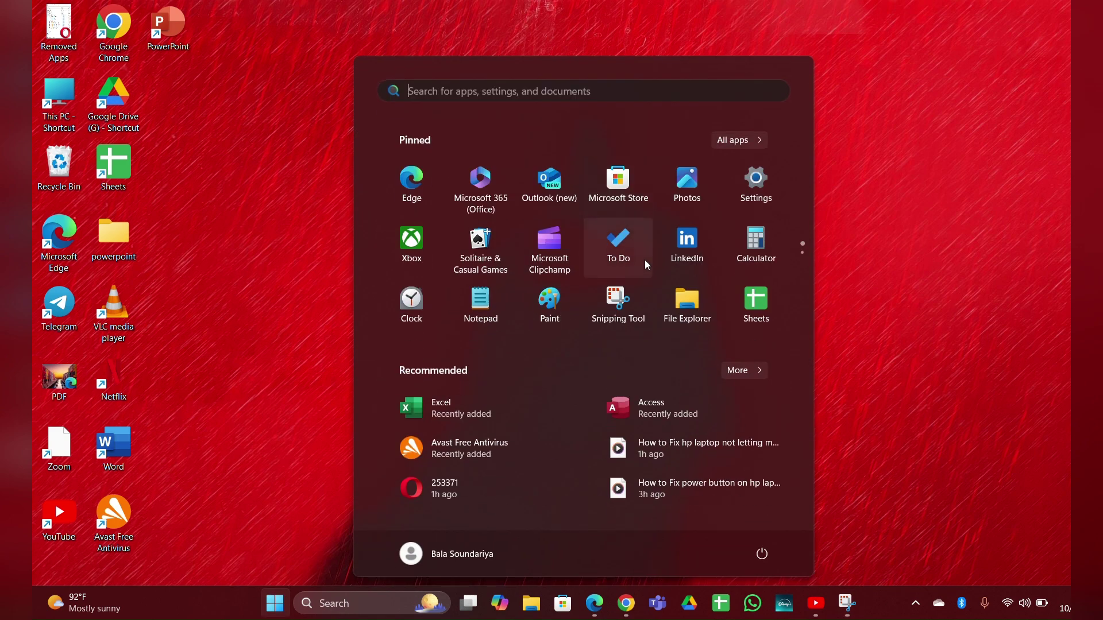
pyautogui.click(765, 202)
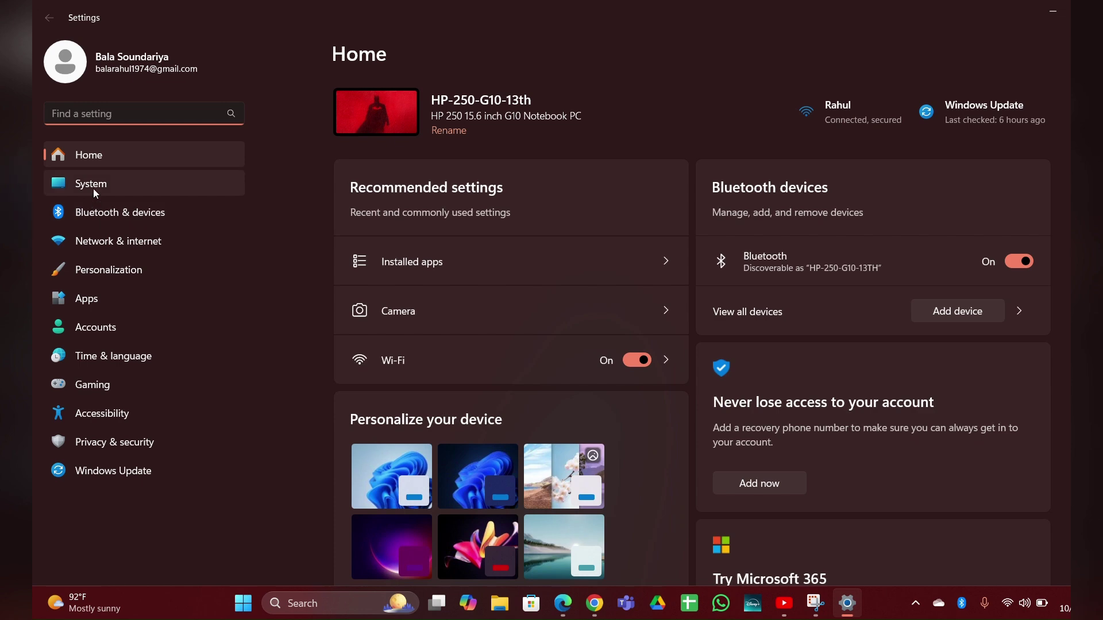
pyautogui.click(93, 189)
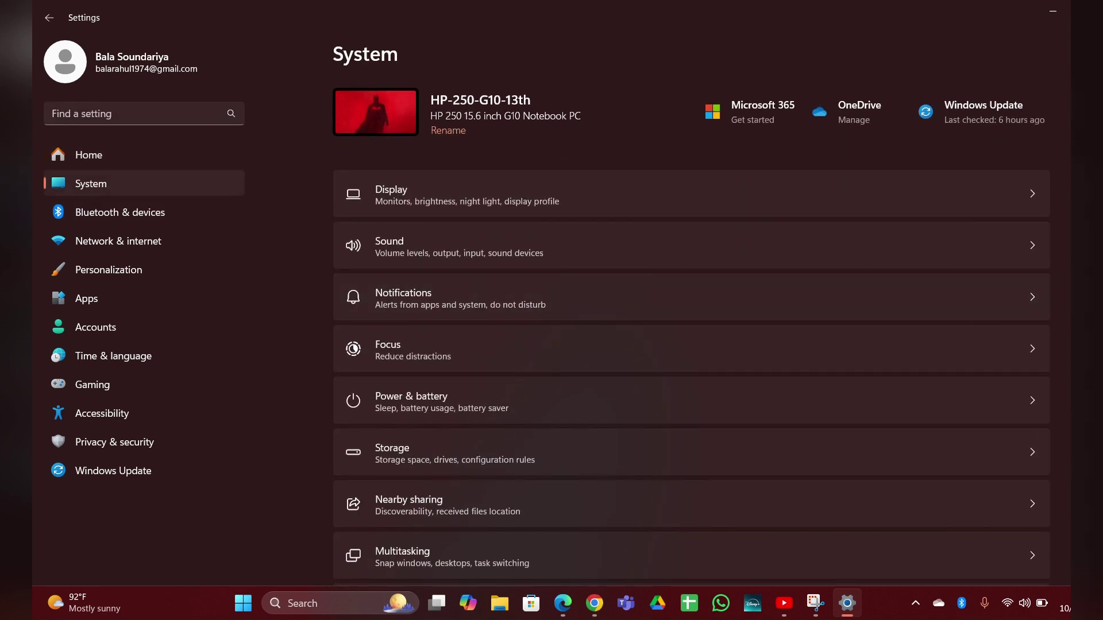
pyautogui.scroll(-5, 692, 331)
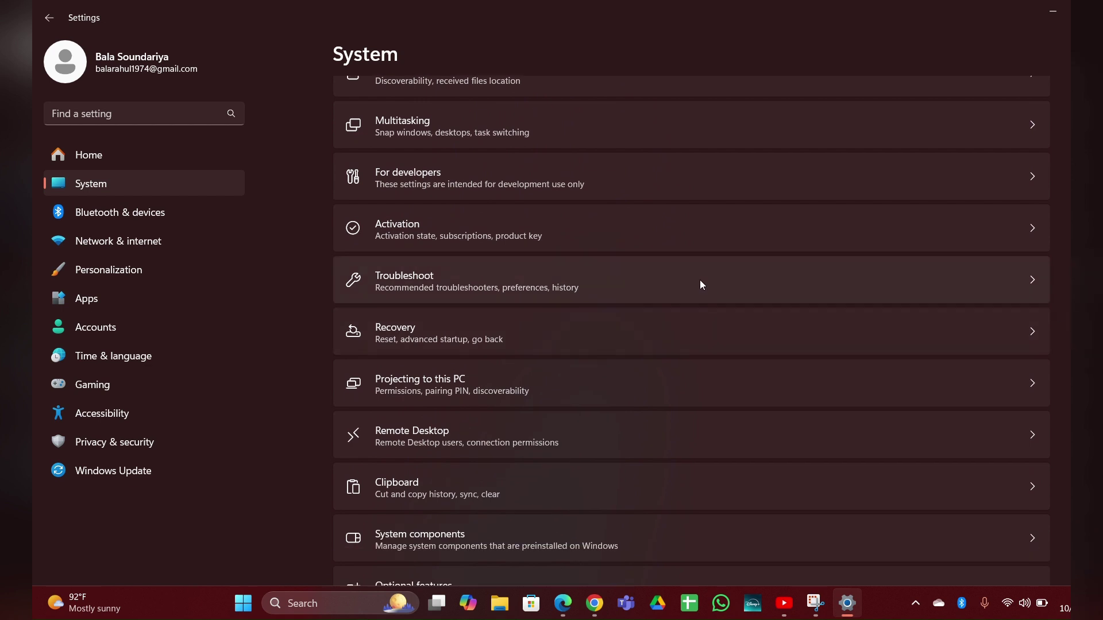
pyautogui.click(700, 280)
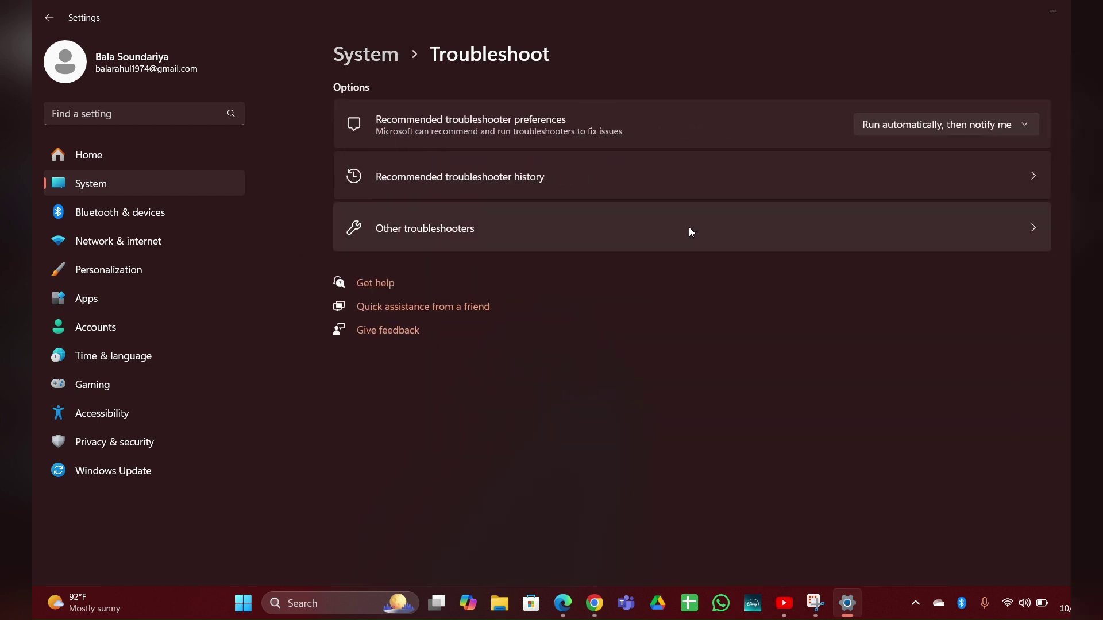
pyautogui.click(689, 228)
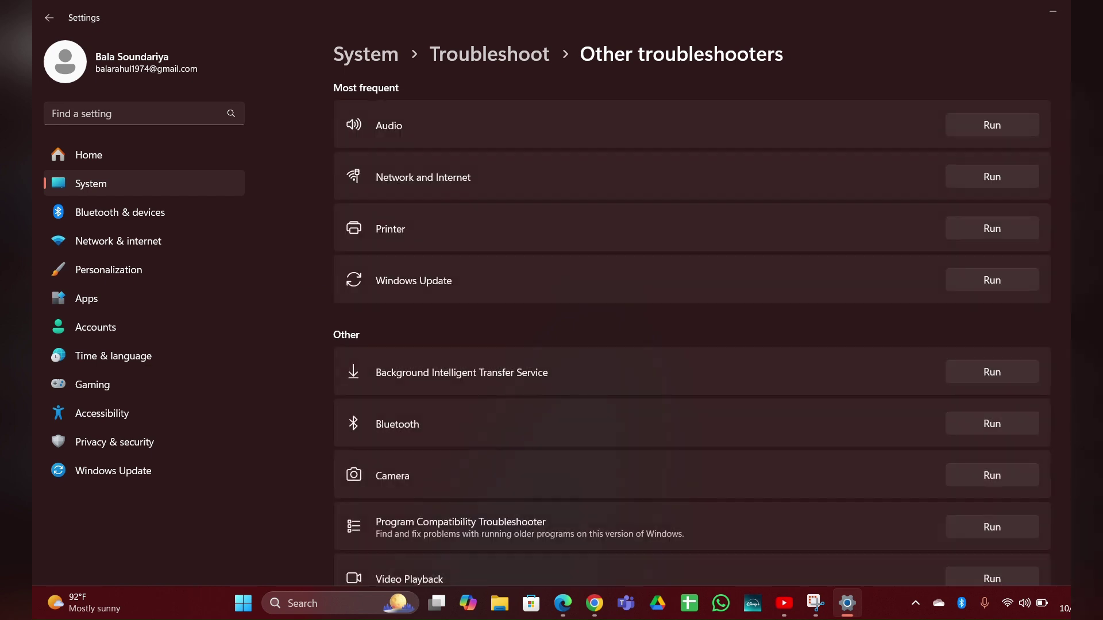
pyautogui.scroll(-2, 691, 331)
pyautogui.scroll(-2, 691, 330)
pyautogui.scroll(4, 691, 330)
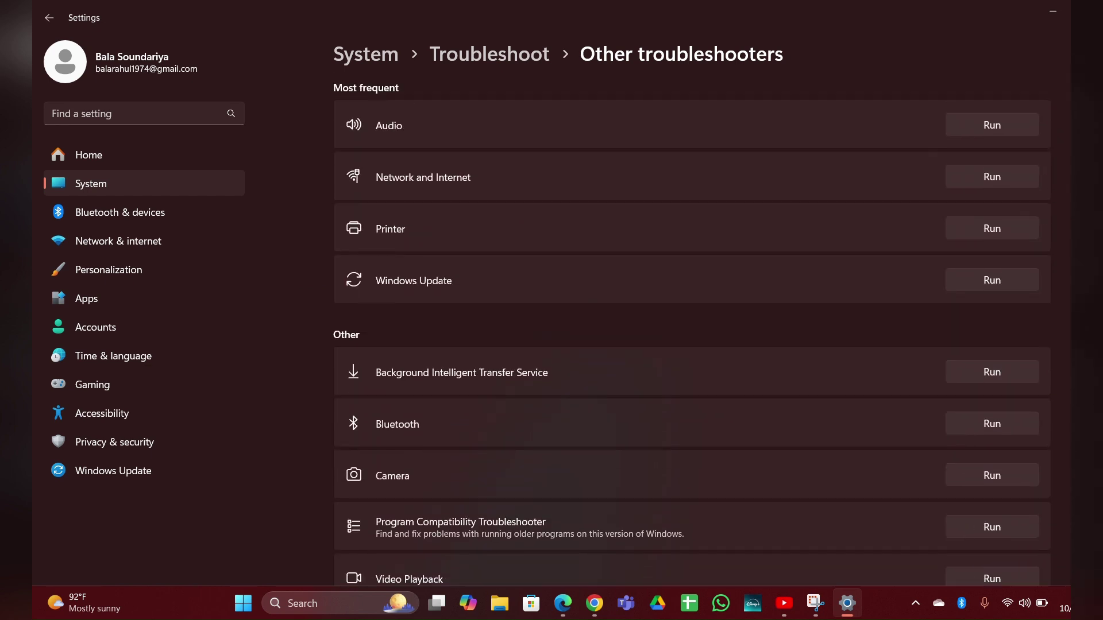